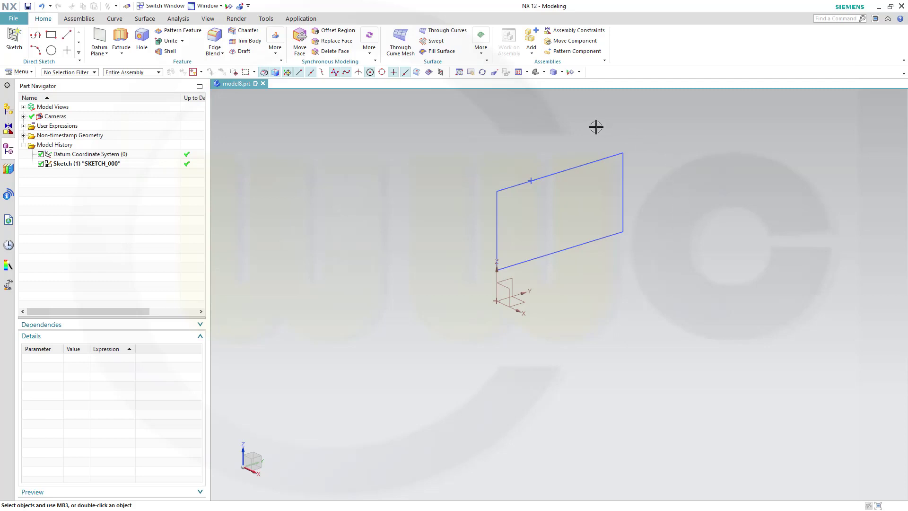
Undo the last change with Ctrl+Z so the separate diagonal line reappears beside SKETCH_000
scroll(597, 129, up, 2)
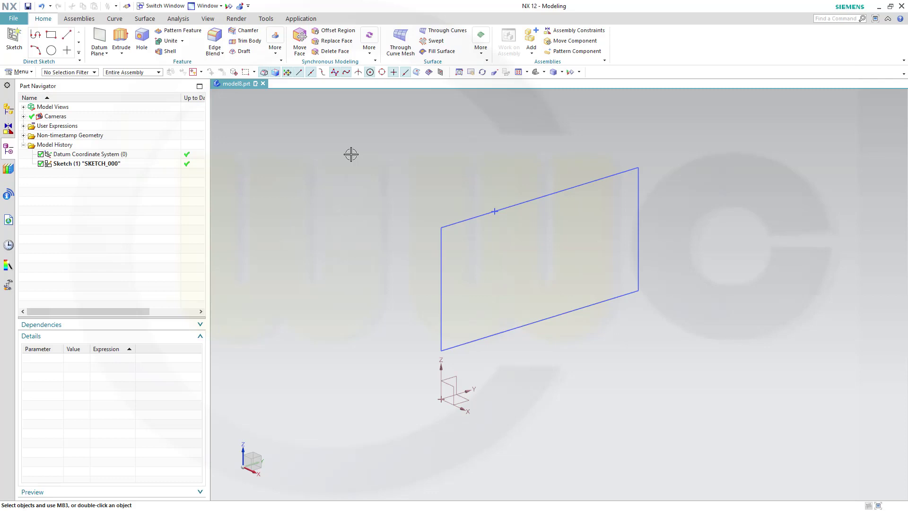
key(ctrl+z)
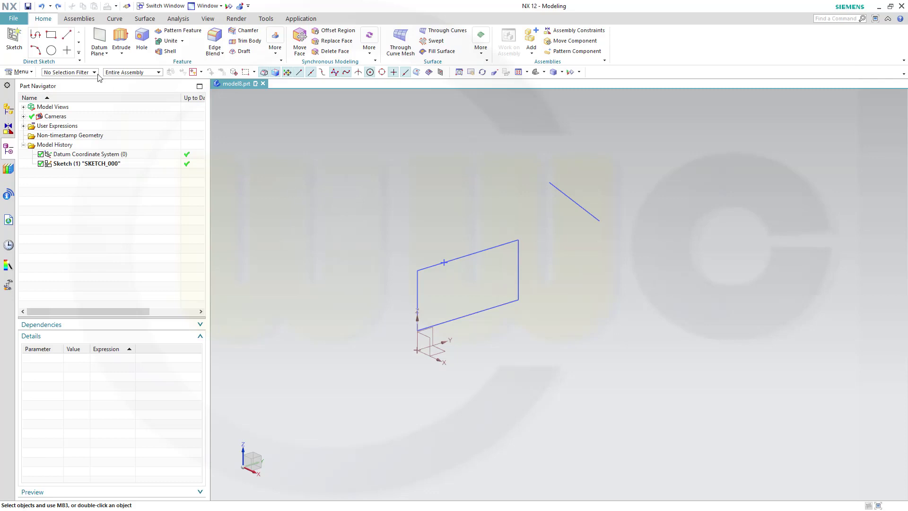
click(8, 19)
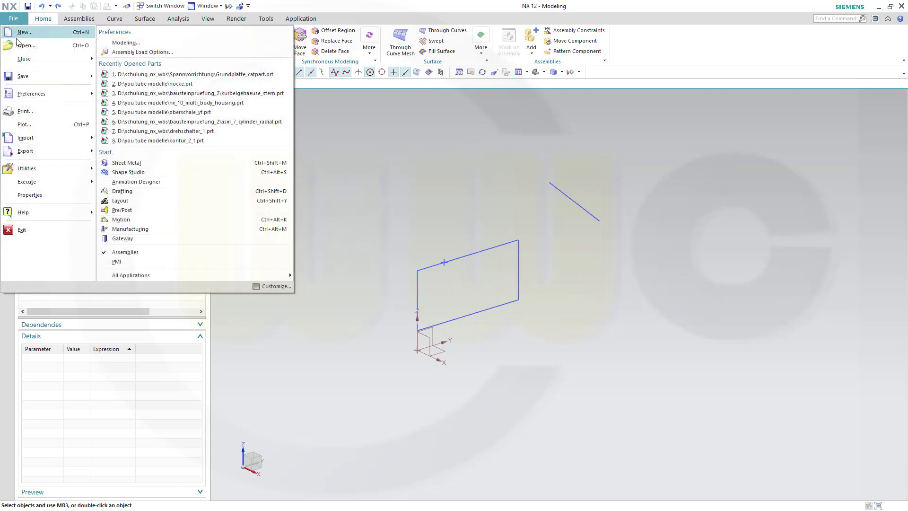
mouse_move(46, 93)
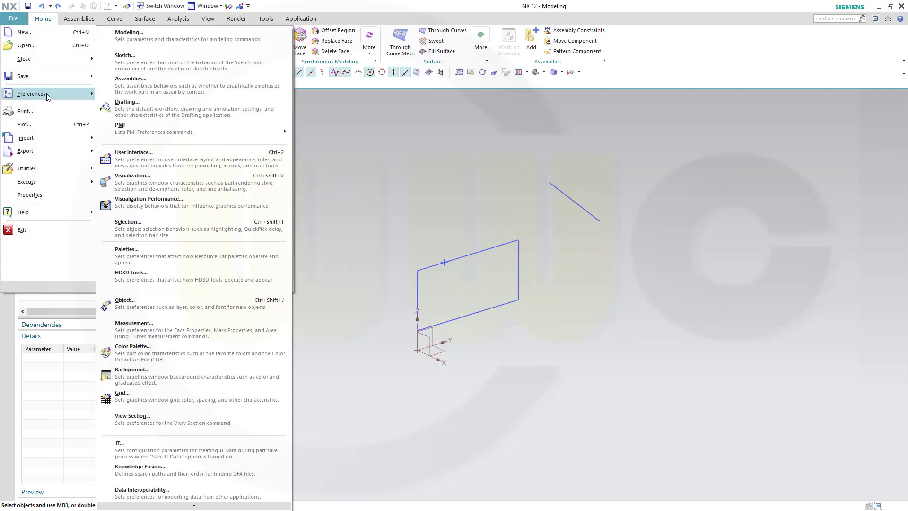
click(121, 60)
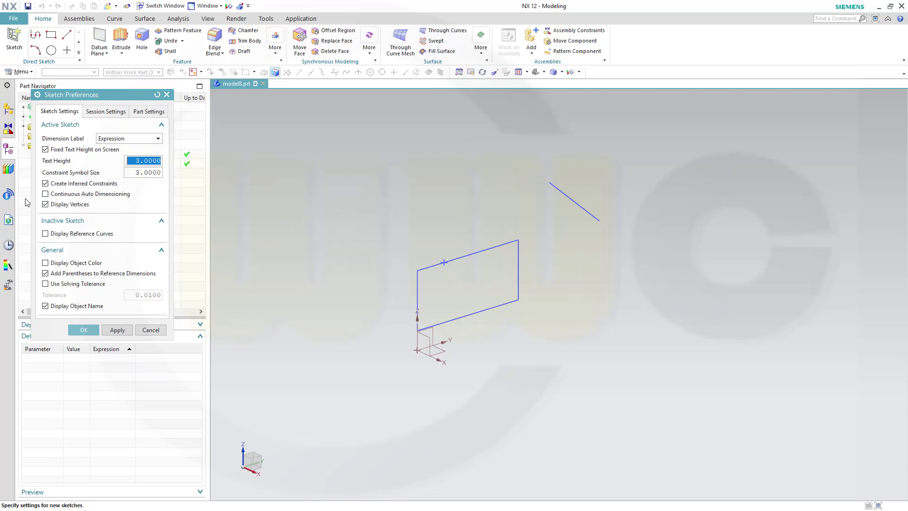
click(58, 195)
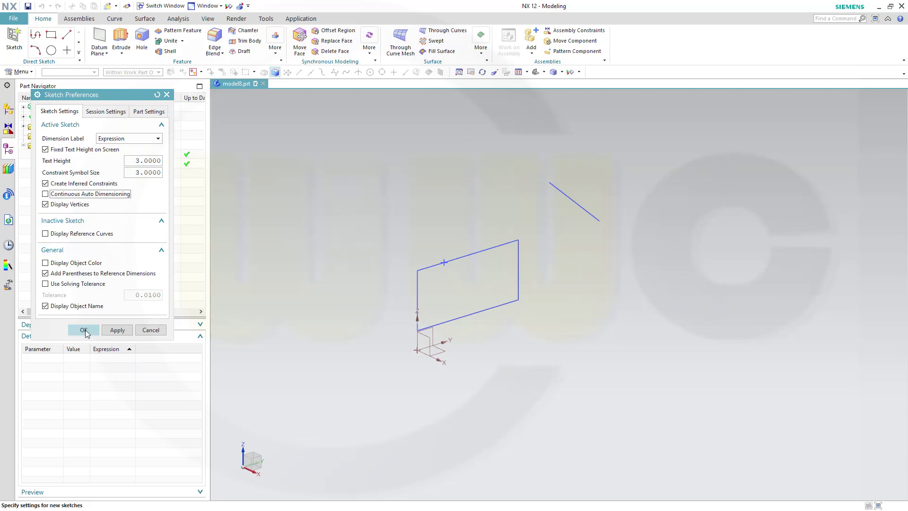
click(84, 330)
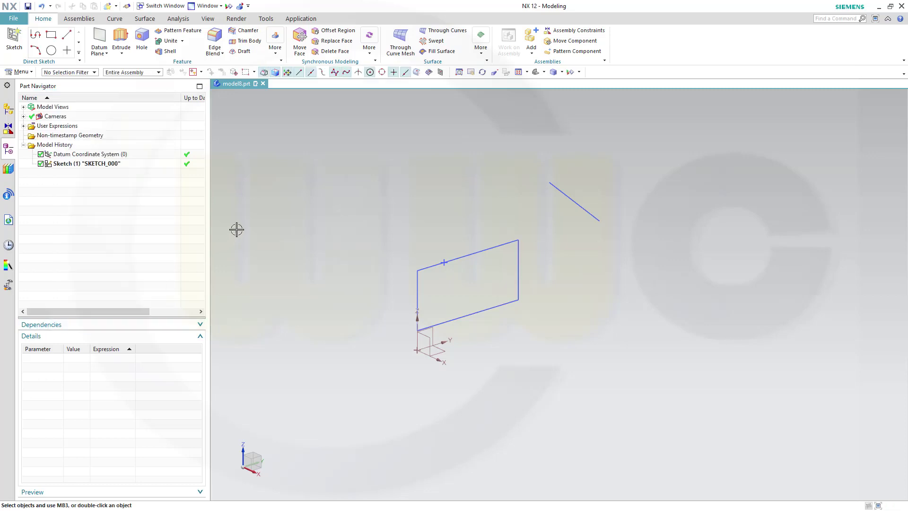
Reopen SKETCH_000 from the Part Navigator and open the Sketch Relations Browser from More
click(68, 164)
double_click(68, 163)
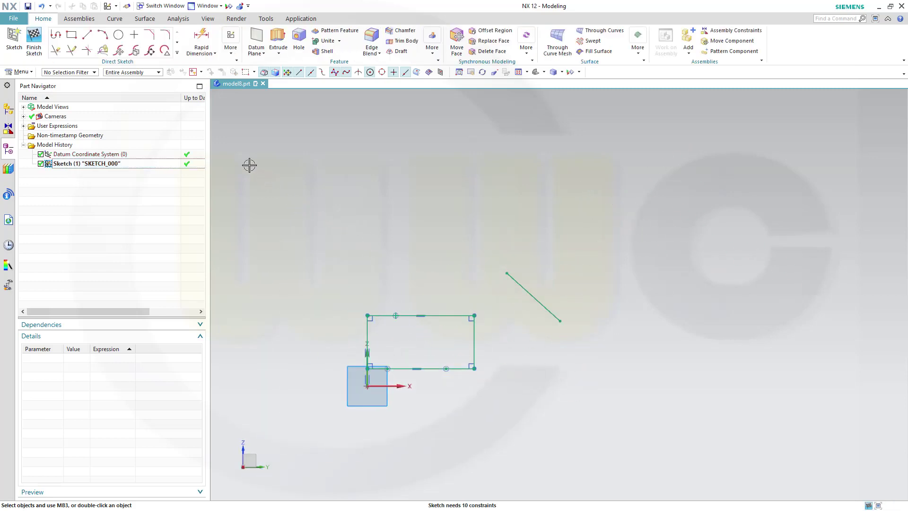
scroll(303, 312, up, 1)
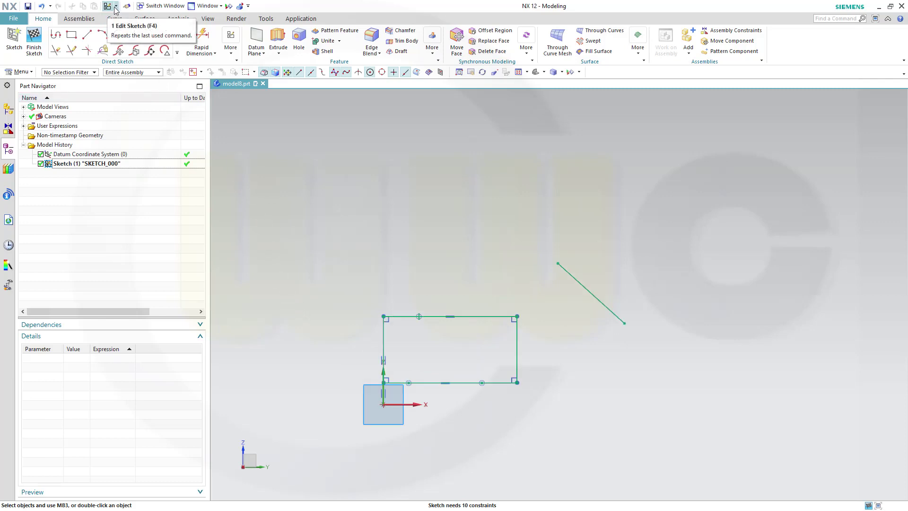
click(230, 56)
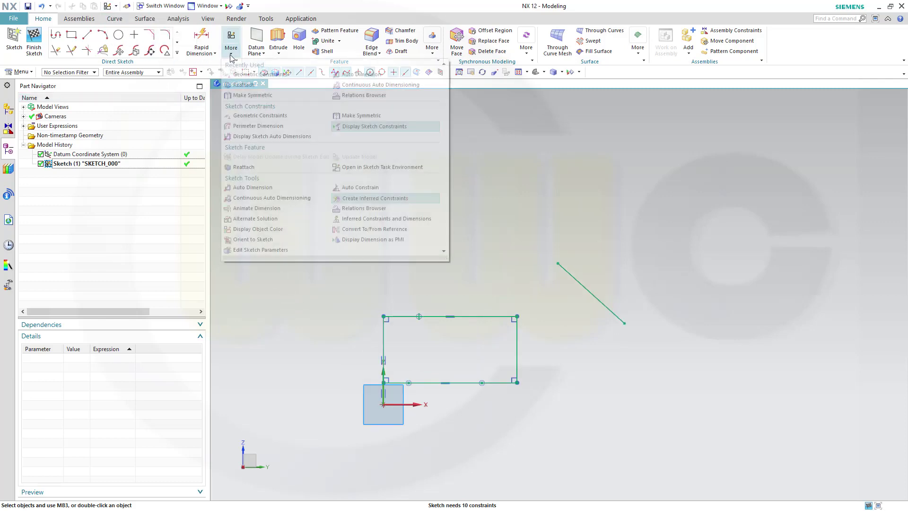
click(354, 208)
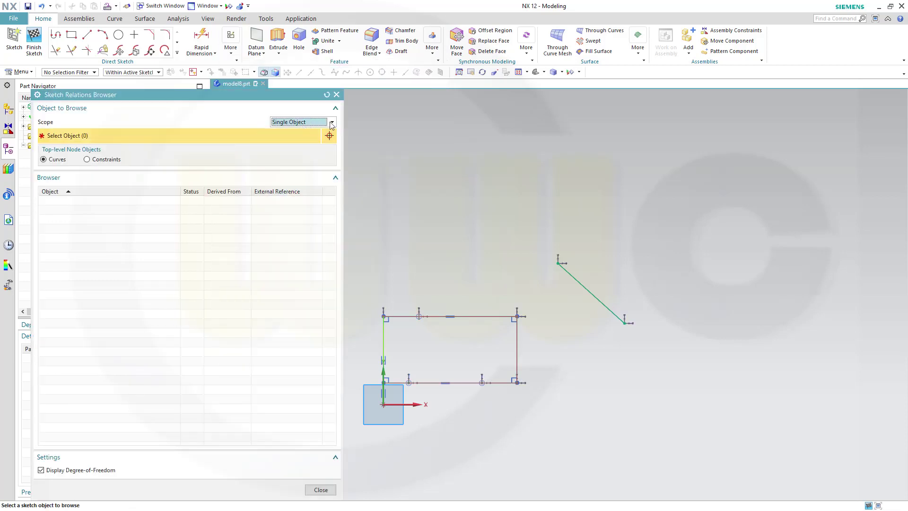
Set the browser scope to All in Active Sketch and review Line11–Line16 and Point2
click(303, 124)
click(311, 131)
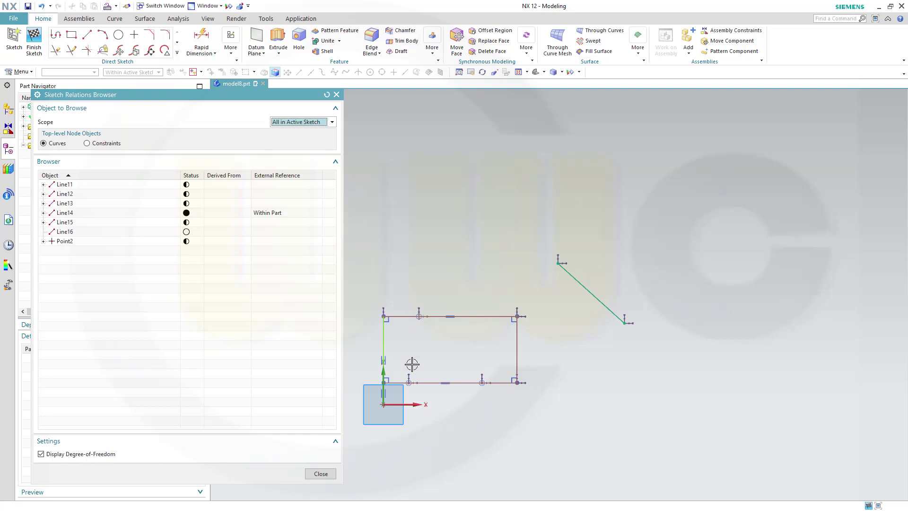
scroll(562, 313, up, 2)
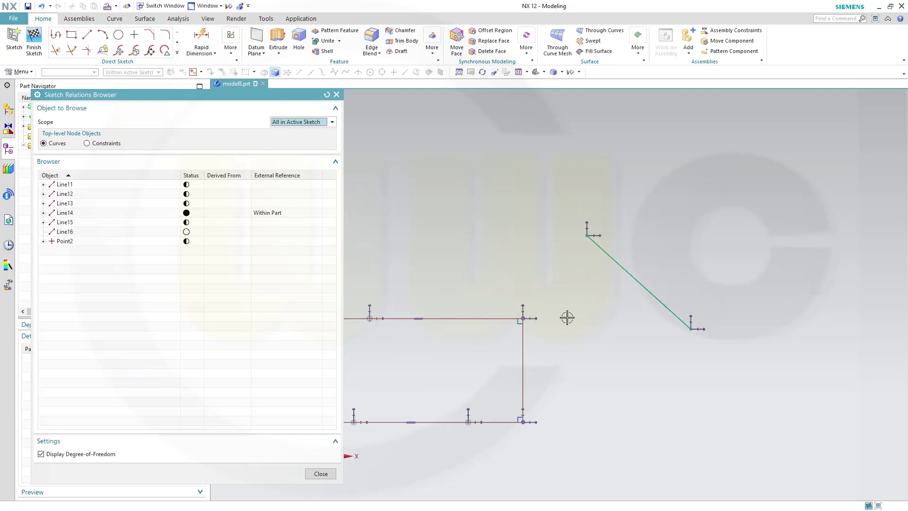
scroll(596, 252, up, 5)
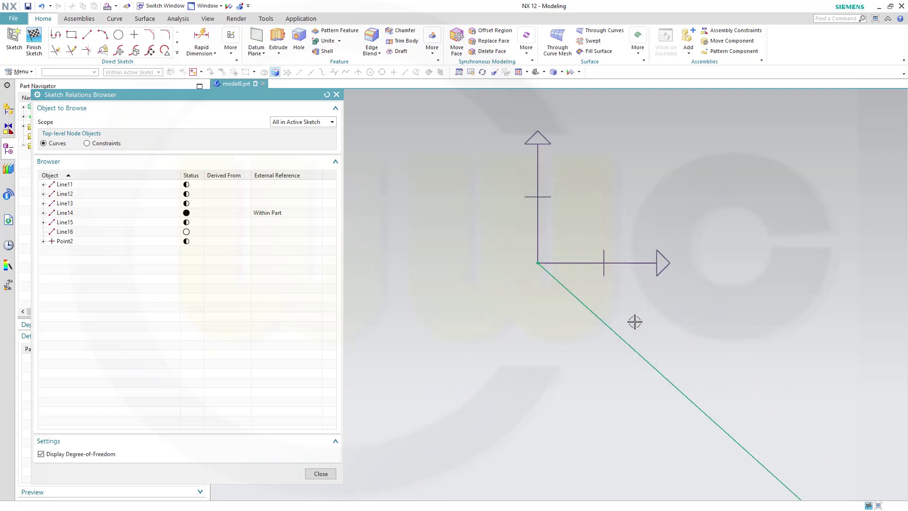
scroll(659, 326, down, 3)
scroll(729, 349, down, 4)
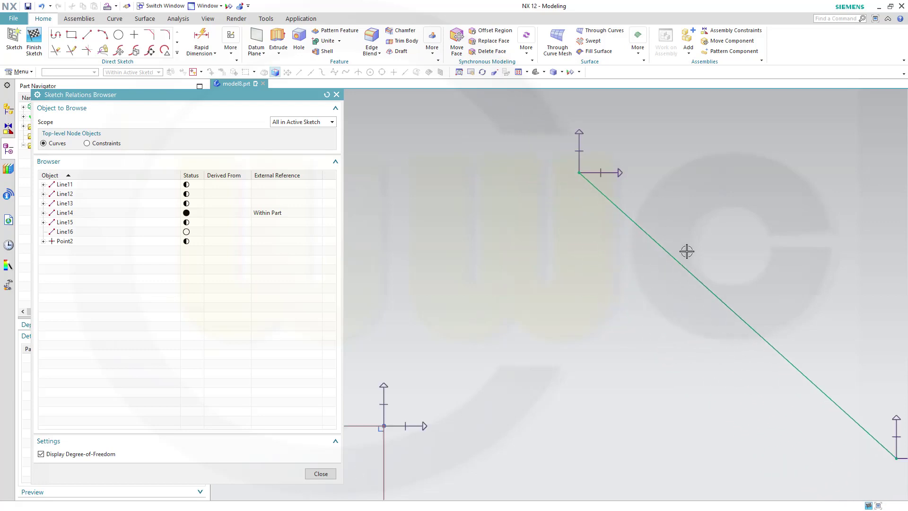
scroll(832, 395, up, 5)
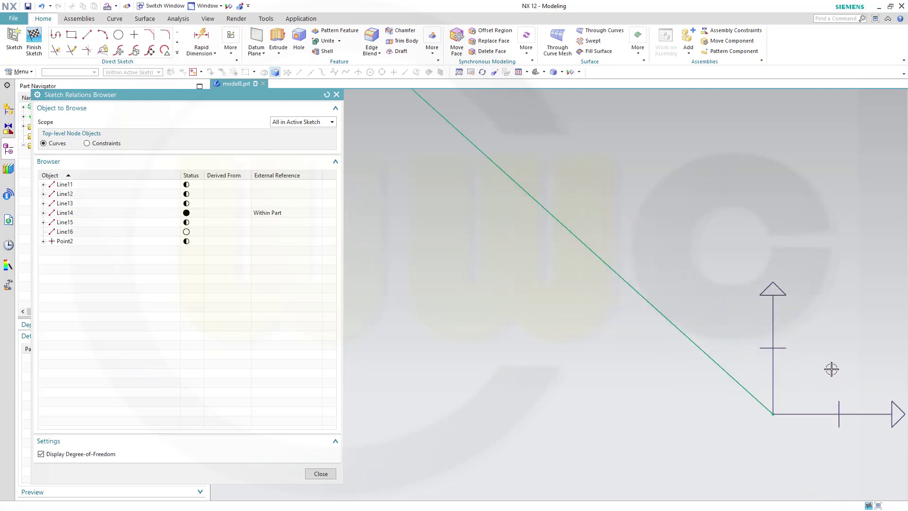
scroll(784, 339, up, 2)
scroll(785, 339, down, 3)
scroll(776, 405, down, 5)
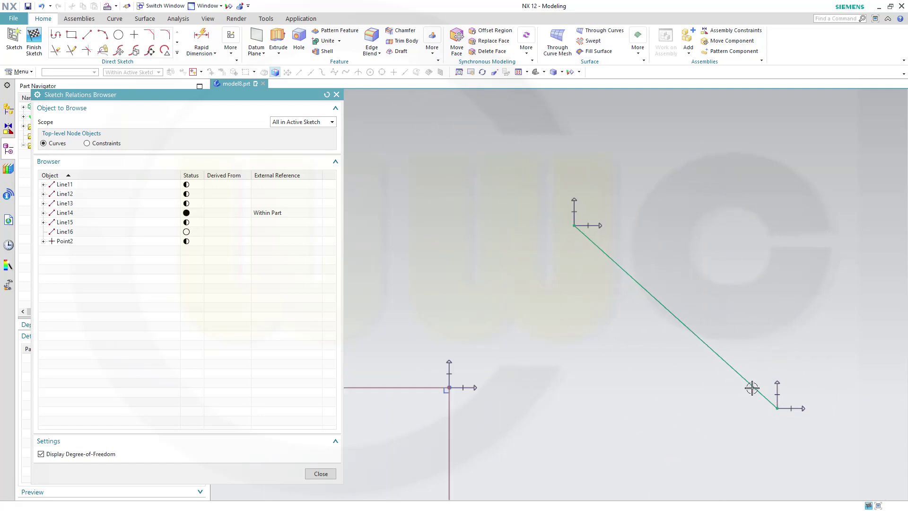
scroll(639, 325, up, 1)
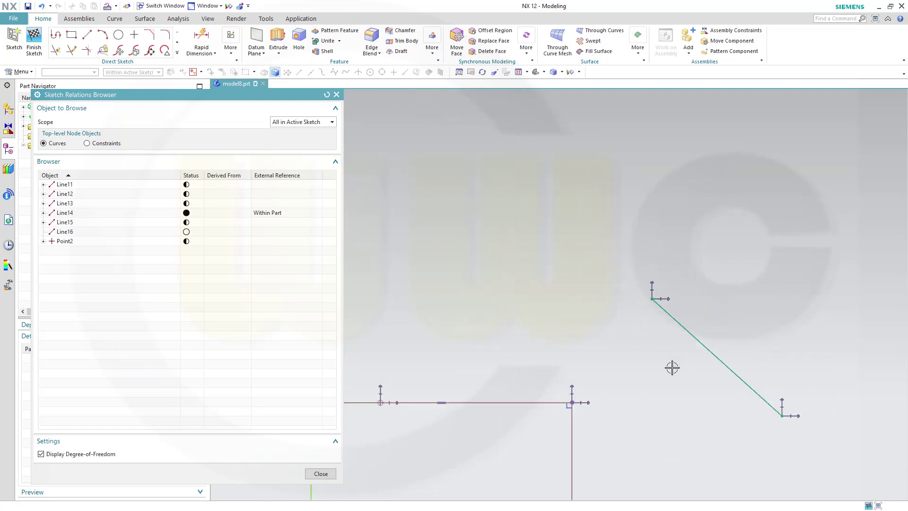
Toggle degree-of-freedom markers off and on, then browse only diagonal Line16 with Single Object scope
click(41, 453)
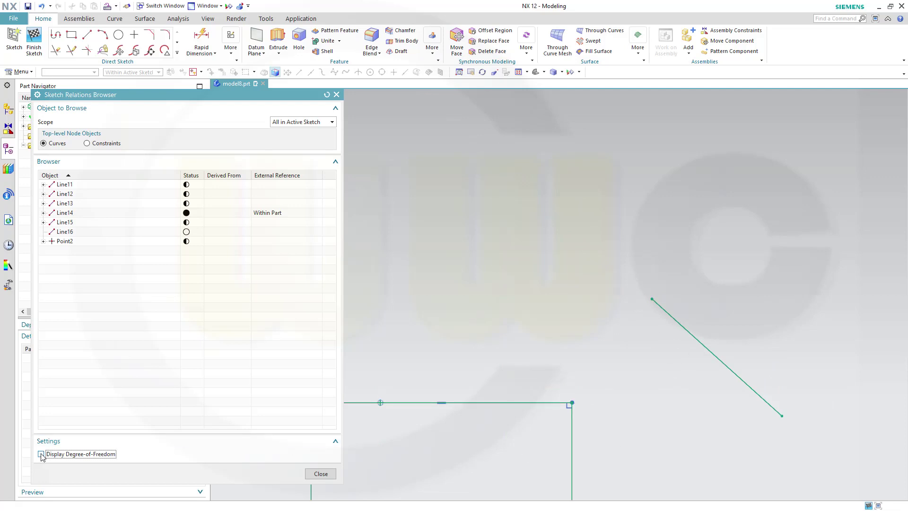
click(41, 454)
click(333, 122)
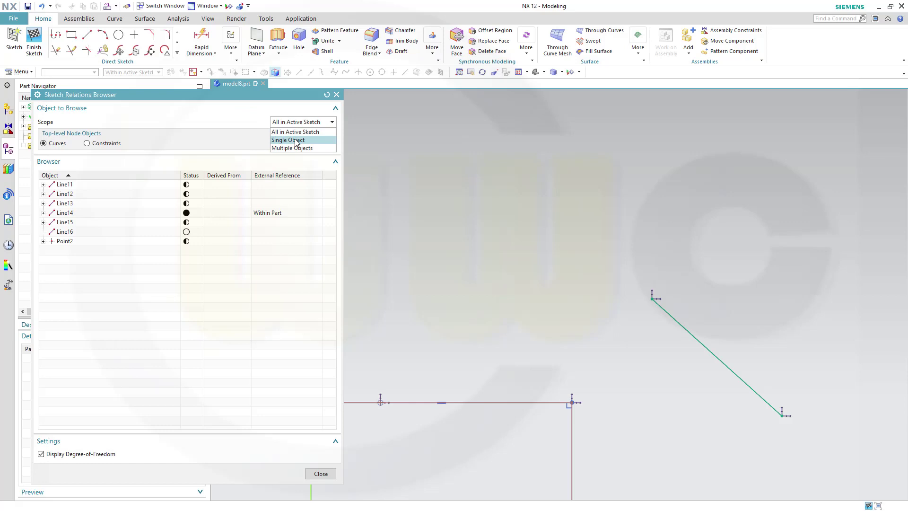
click(295, 141)
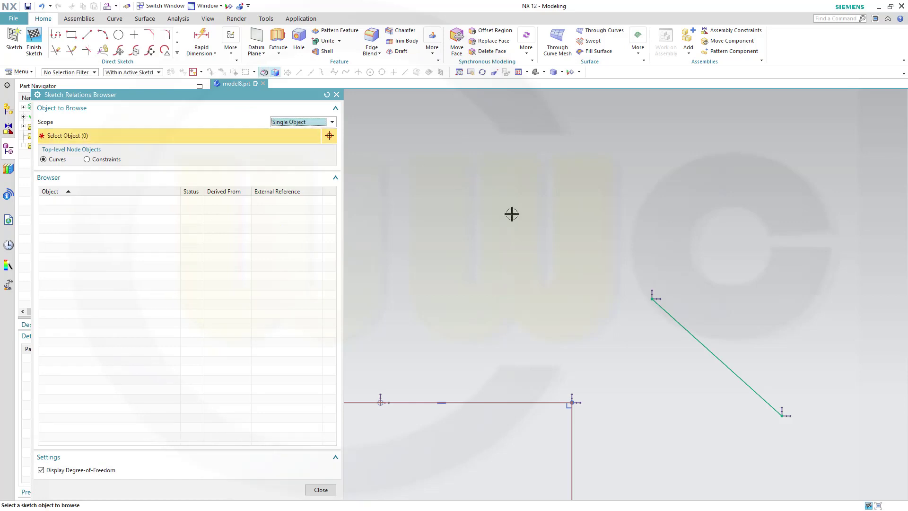
click(673, 317)
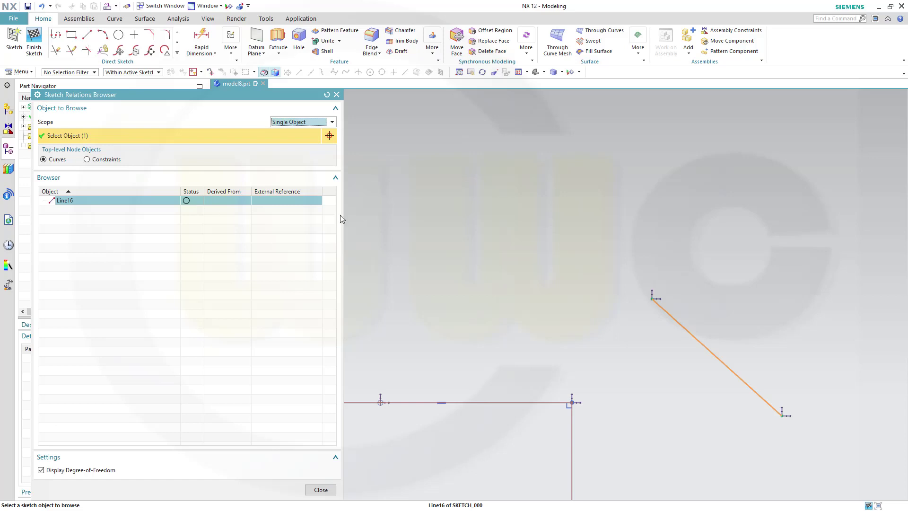
Browse Line11 and Line16 as Multiple Objects, then switch scope back to All in Active Sketch
click(332, 123)
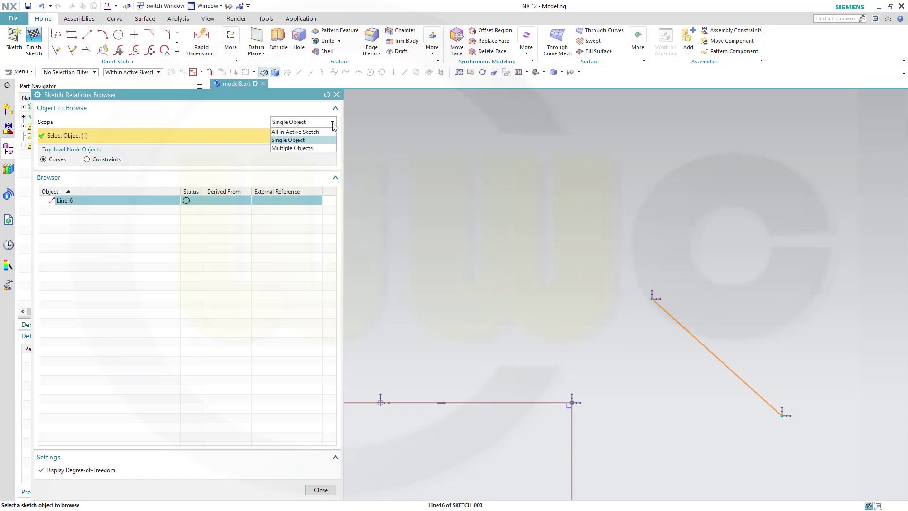
click(303, 150)
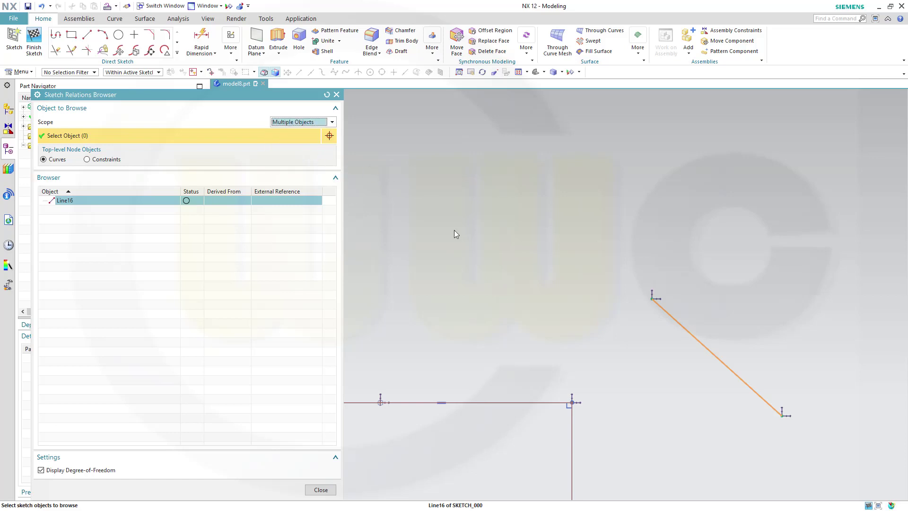
click(492, 403)
click(677, 321)
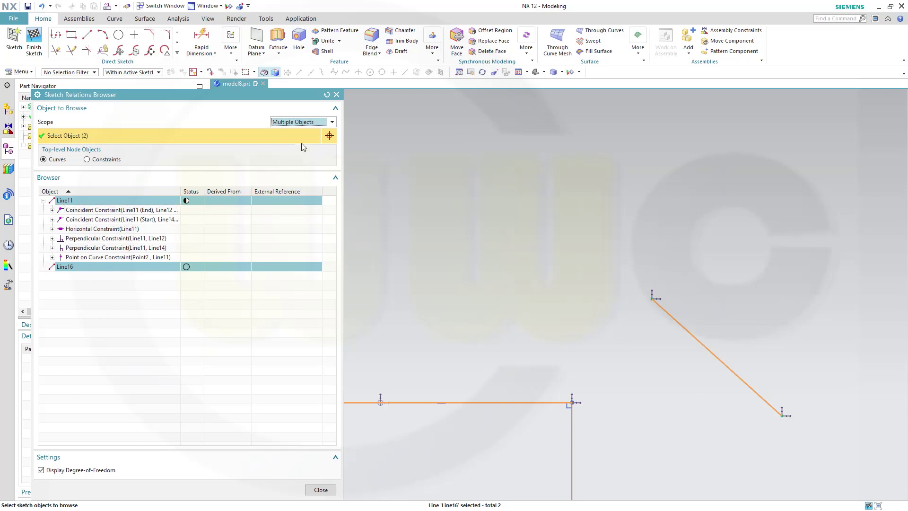
click(332, 122)
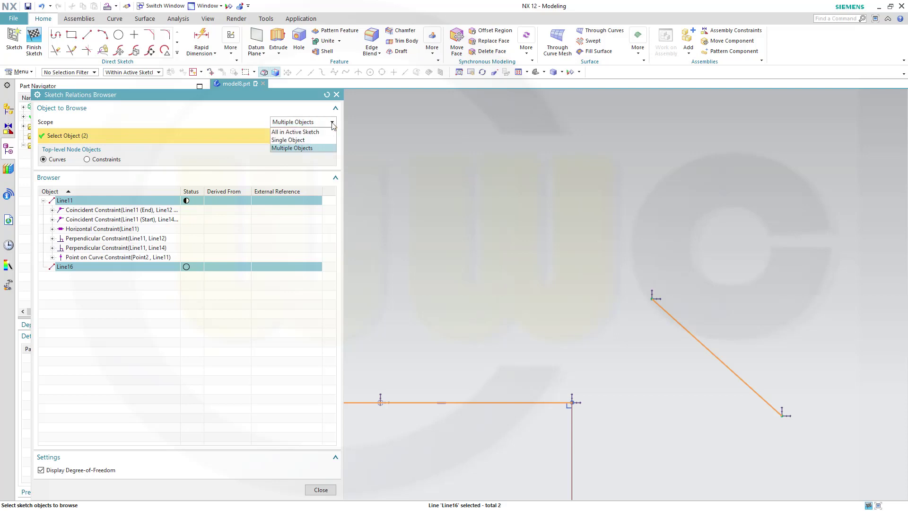
click(299, 133)
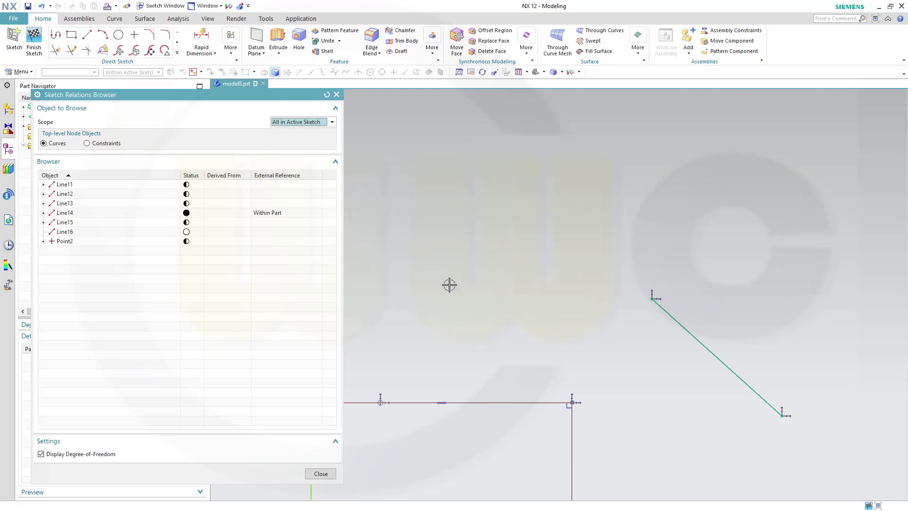
Fit the sketch, expand Line14 to see its constraints including datum collinearity, and close the browser
key(ctrl+f)
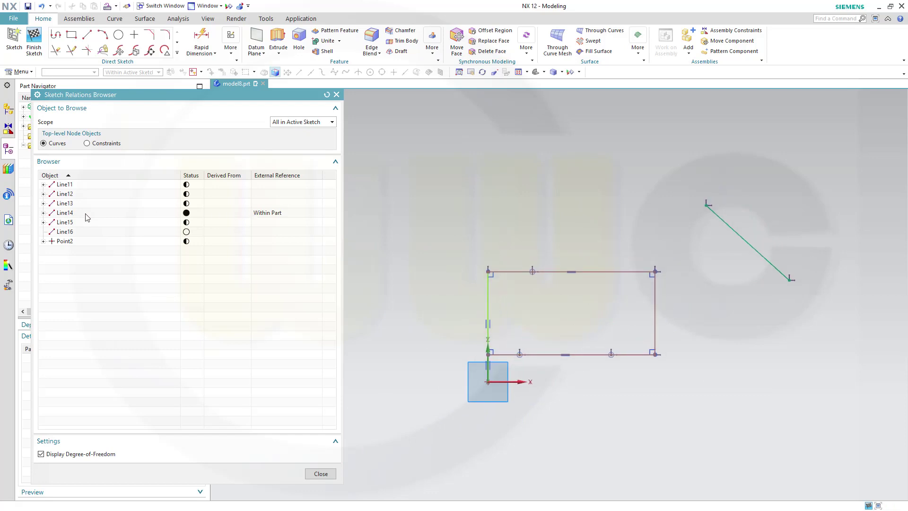
click(71, 213)
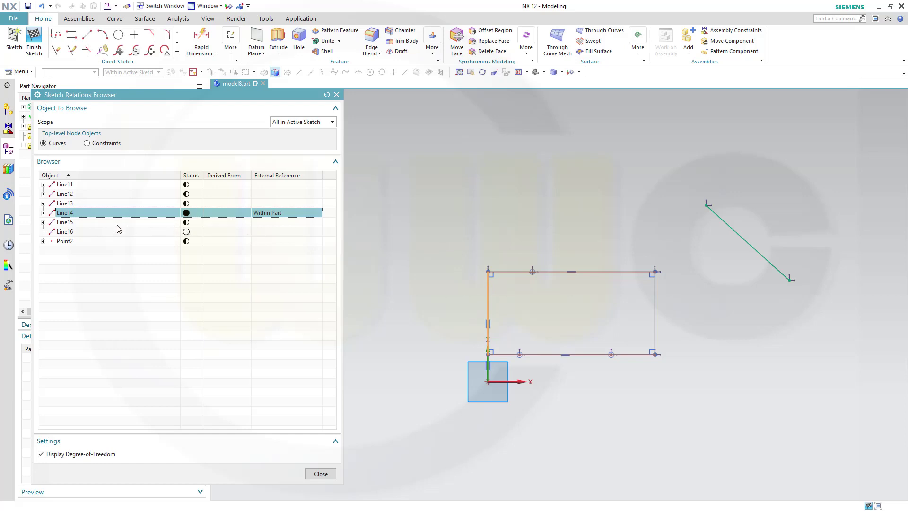
click(43, 213)
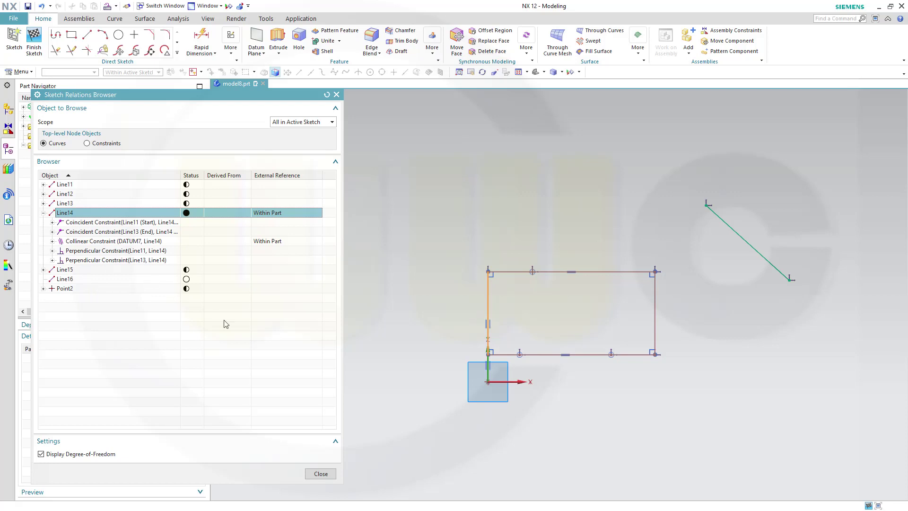
click(320, 473)
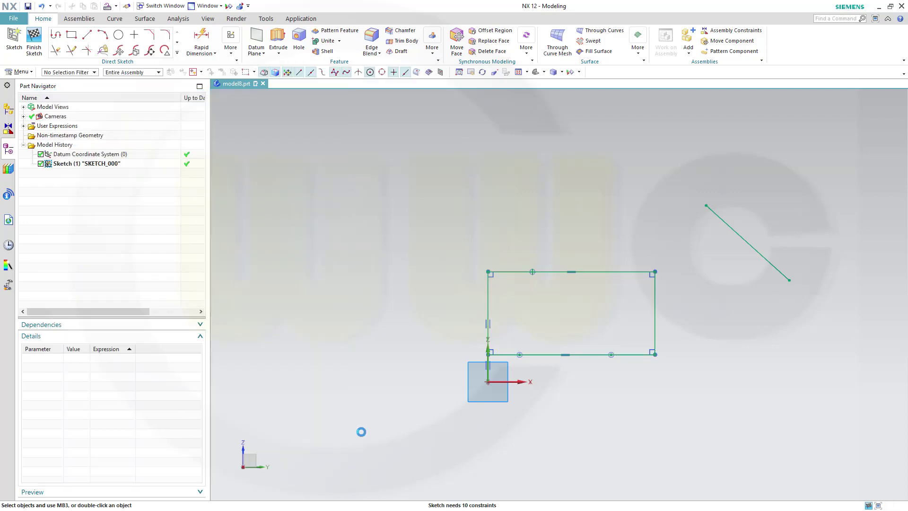
Raise the rectangle's top edge to make it taller, reopen the Relations Browser and select Line16
drag(519, 271, 519, 222)
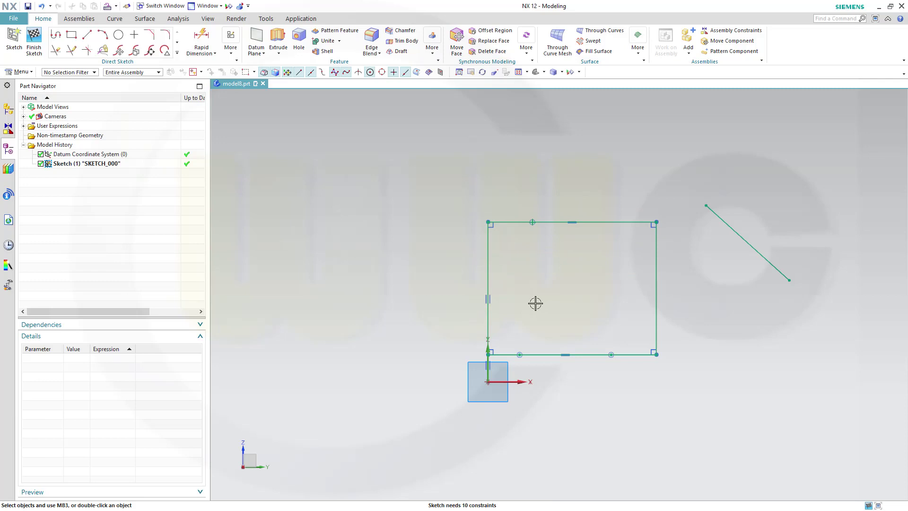
click(107, 7)
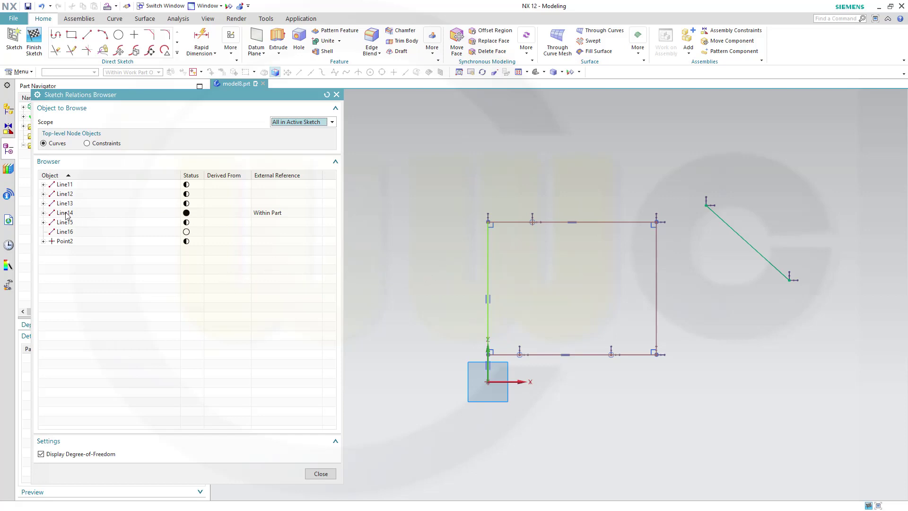
click(60, 233)
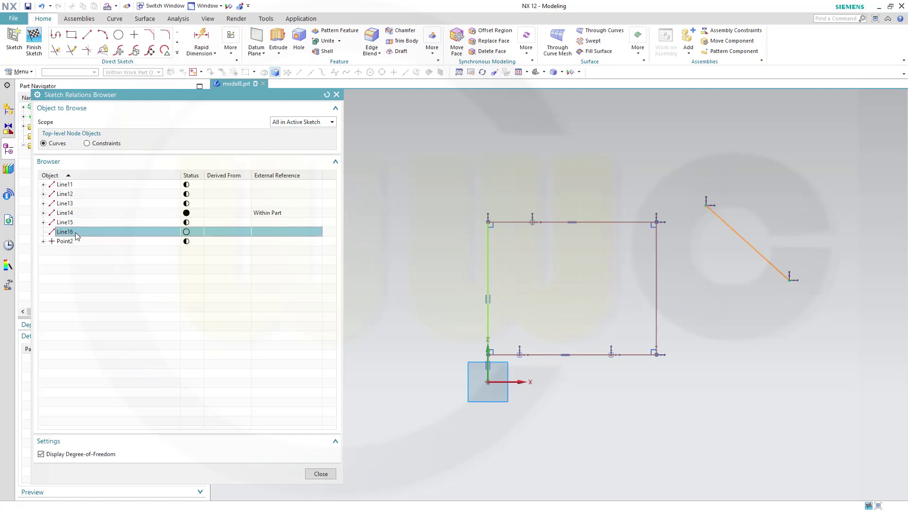
Delete diagonal Line16, then check Line11–Line15 and Point2 to identify top, right, bottom, left and extra edges
right_click(76, 236)
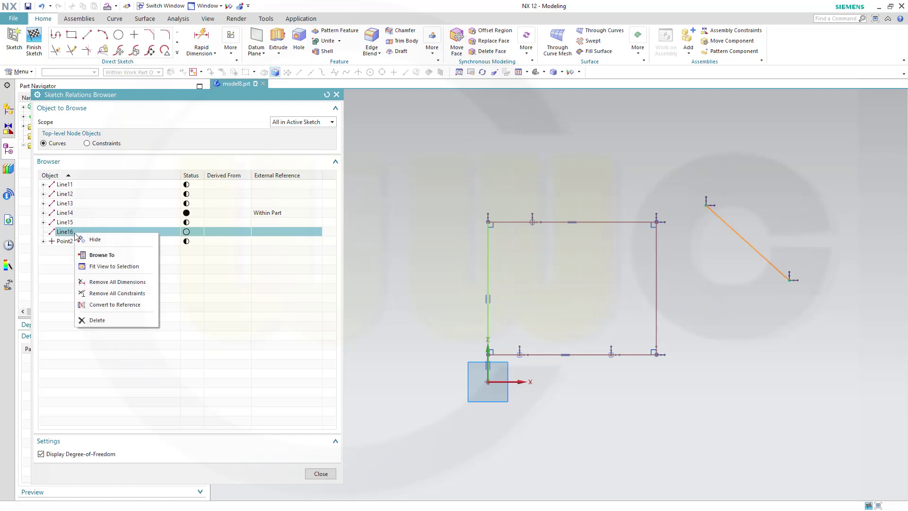
click(97, 320)
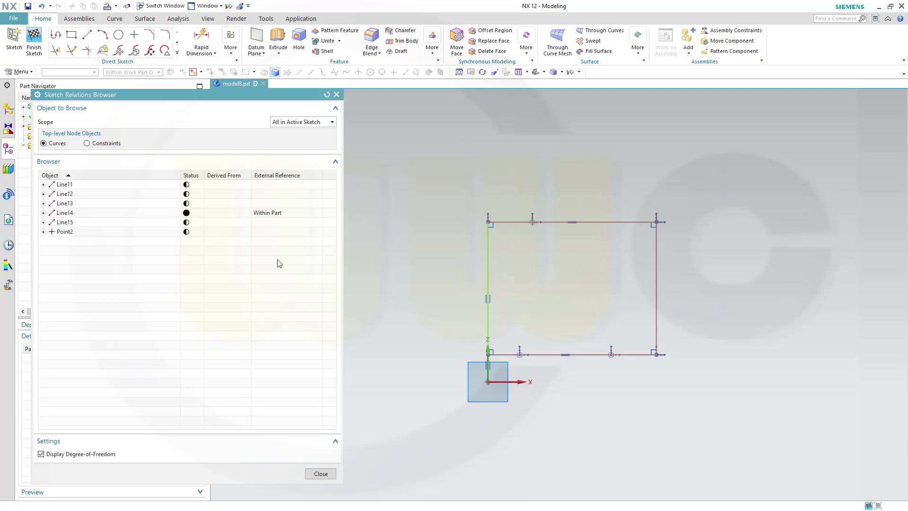
click(74, 187)
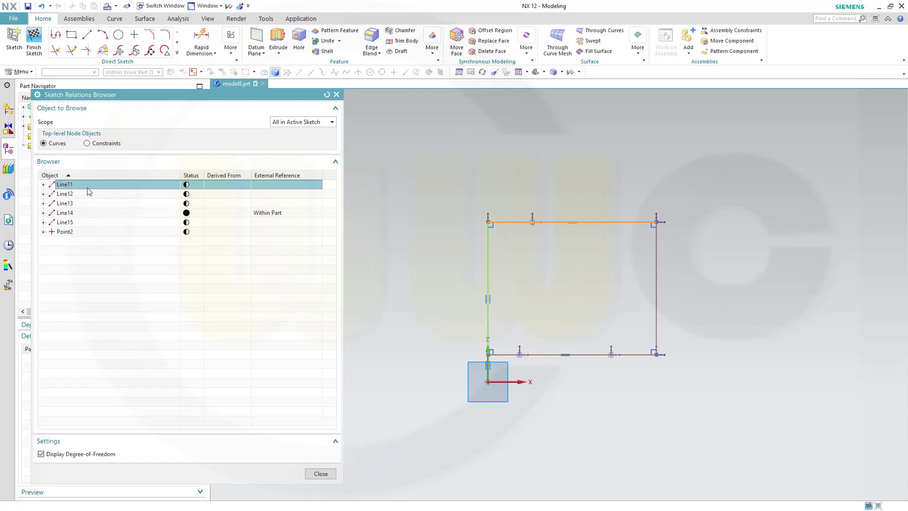
click(65, 194)
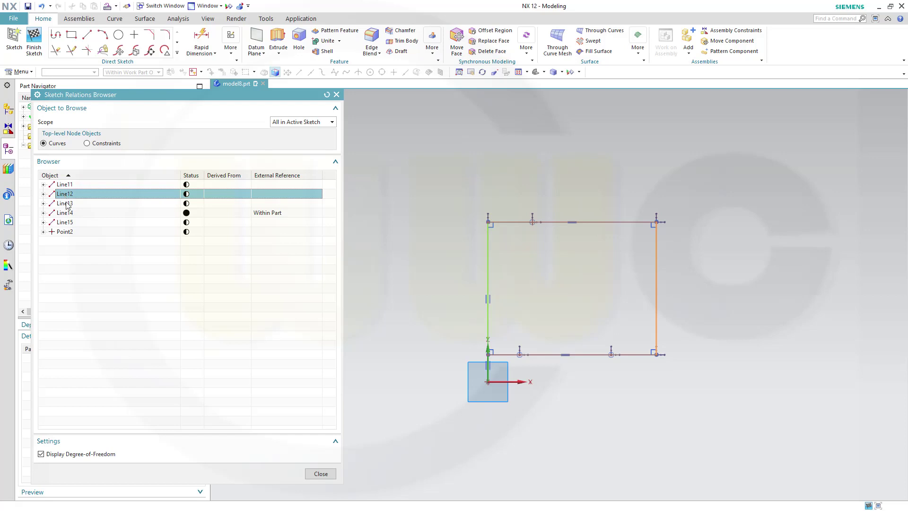
click(66, 204)
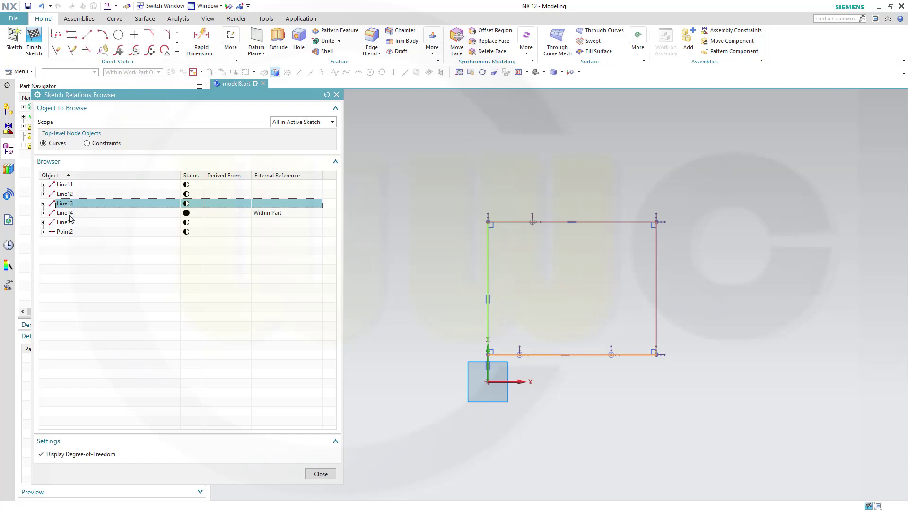
click(70, 215)
click(71, 223)
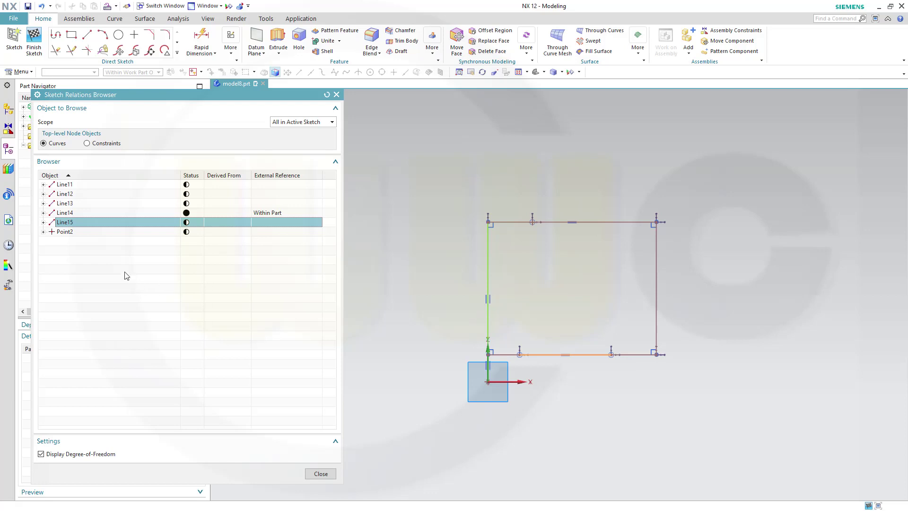
click(65, 233)
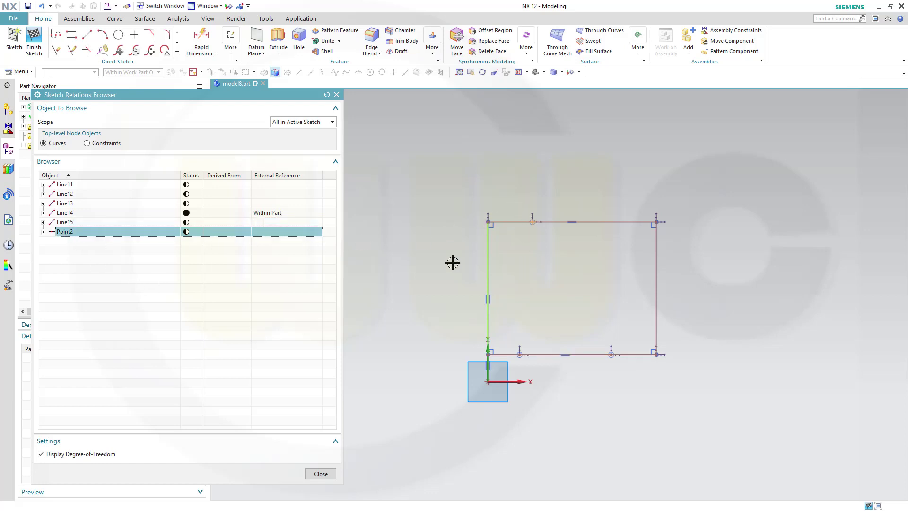
Delete Point2 and the extra bottom segment Line15 from the sketch
right_click(164, 233)
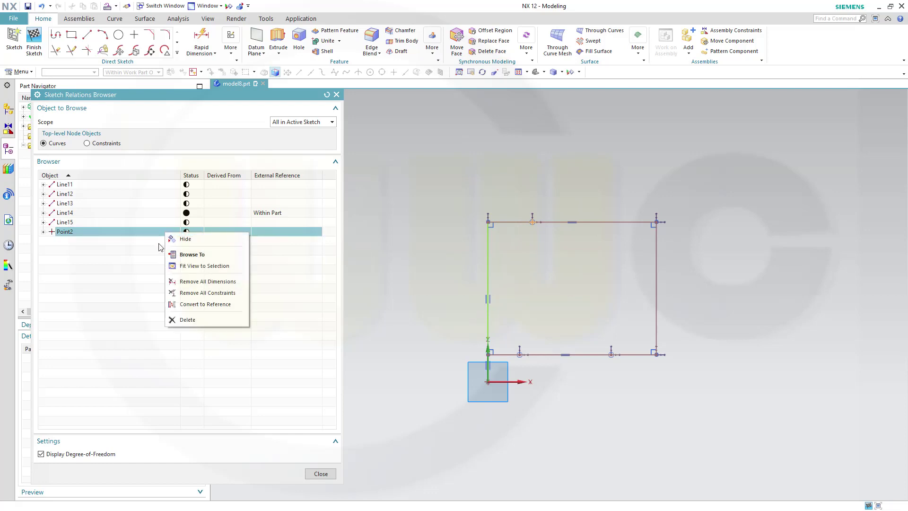
click(192, 323)
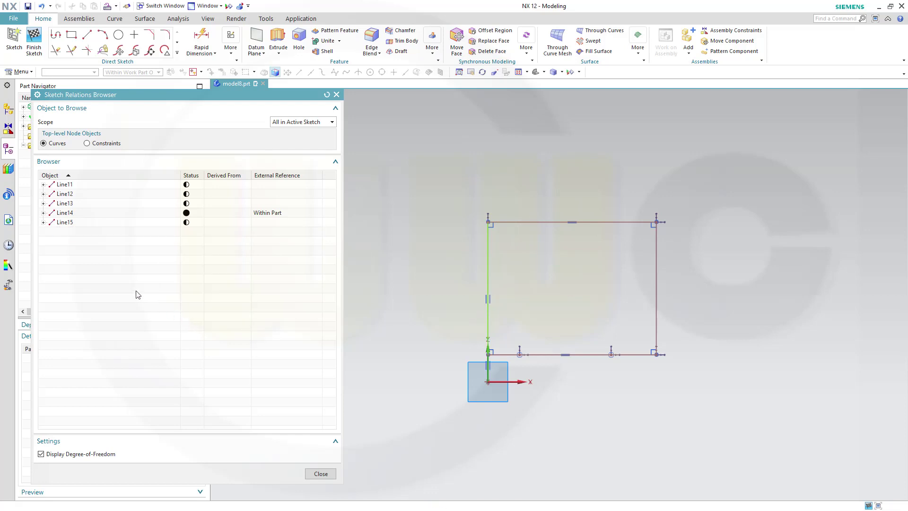
click(74, 223)
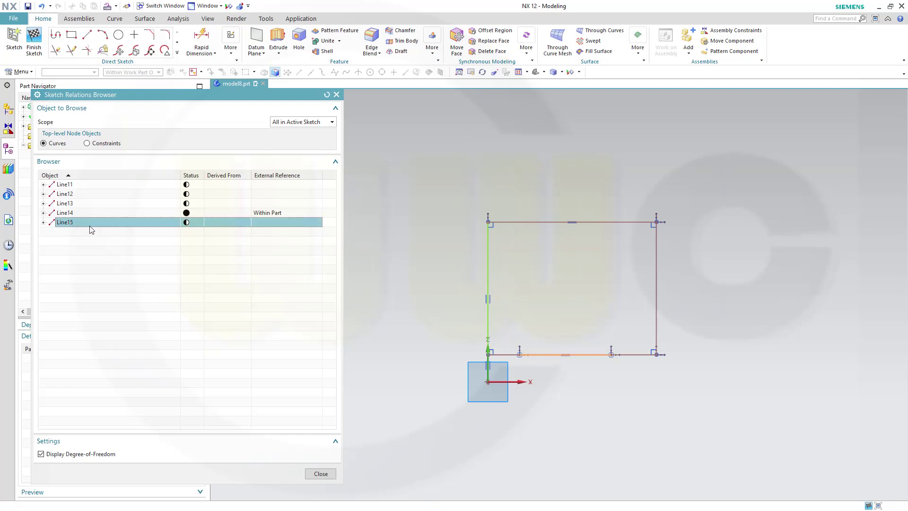
right_click(92, 230)
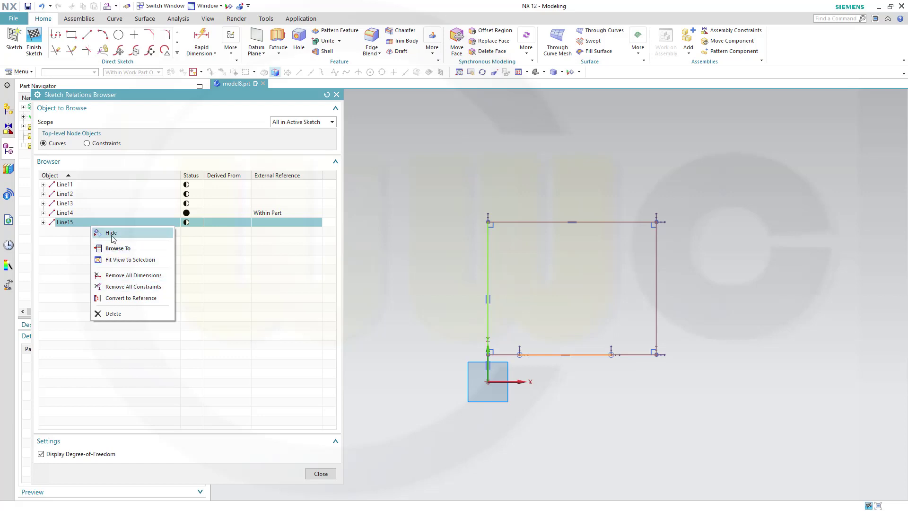
click(121, 314)
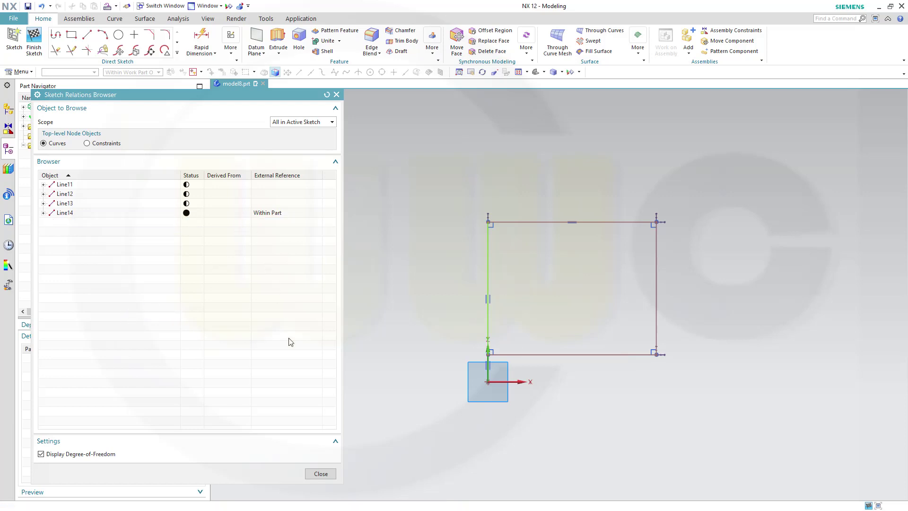
Close the browser and add the width dimension p0=88.7 and height dimension p1=69.9
click(321, 473)
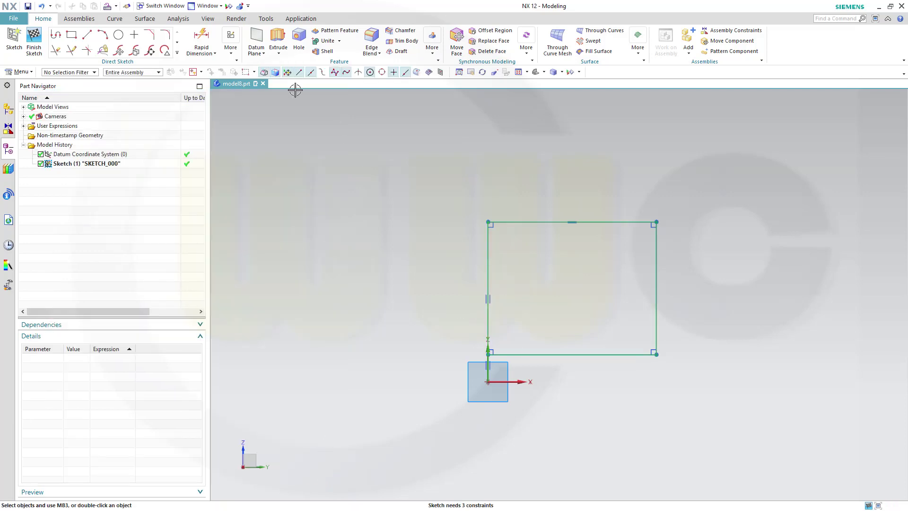
key(d)
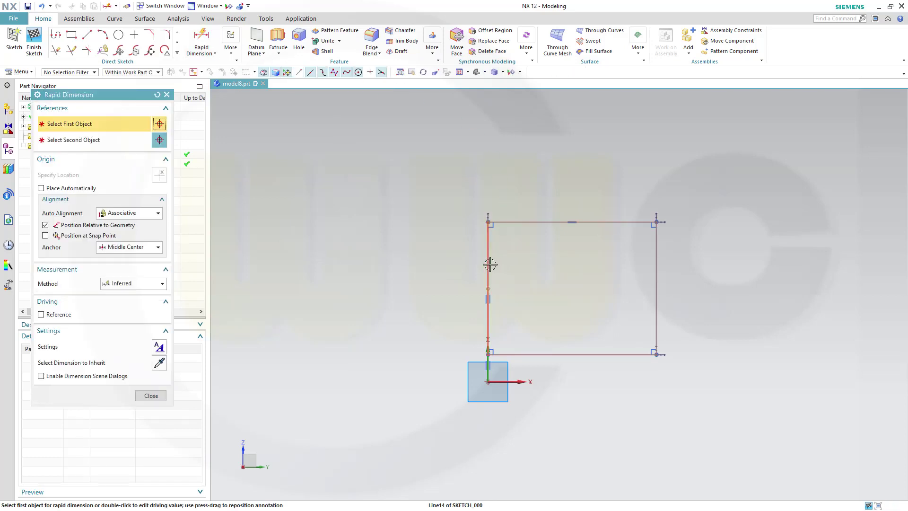
click(490, 265)
click(658, 253)
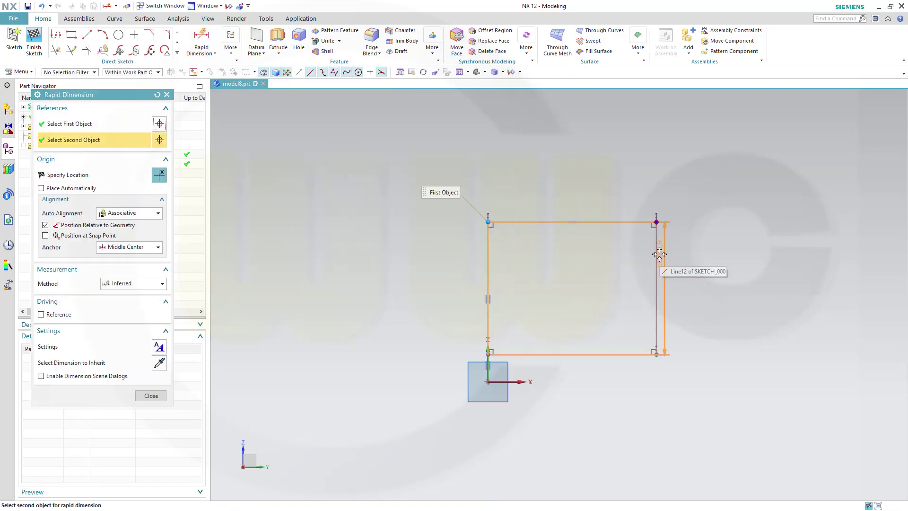
click(612, 189)
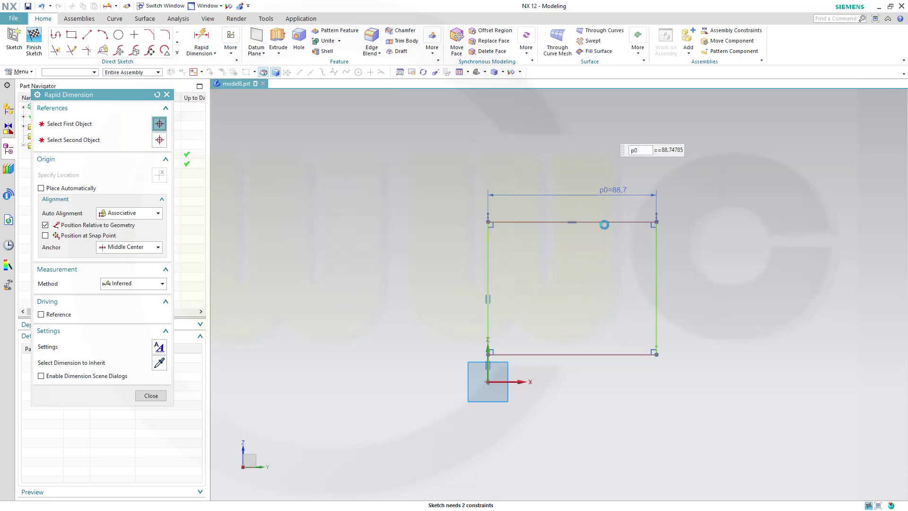
click(604, 223)
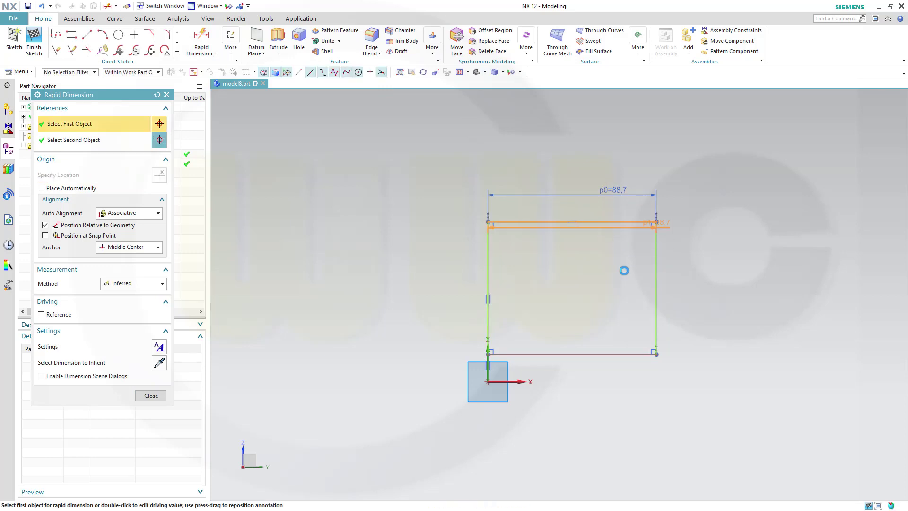
click(614, 350)
click(695, 360)
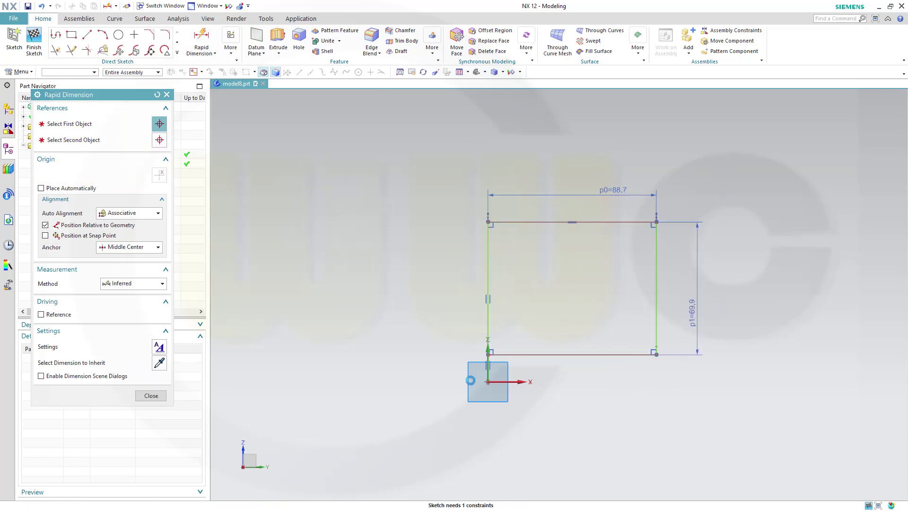
click(151, 395)
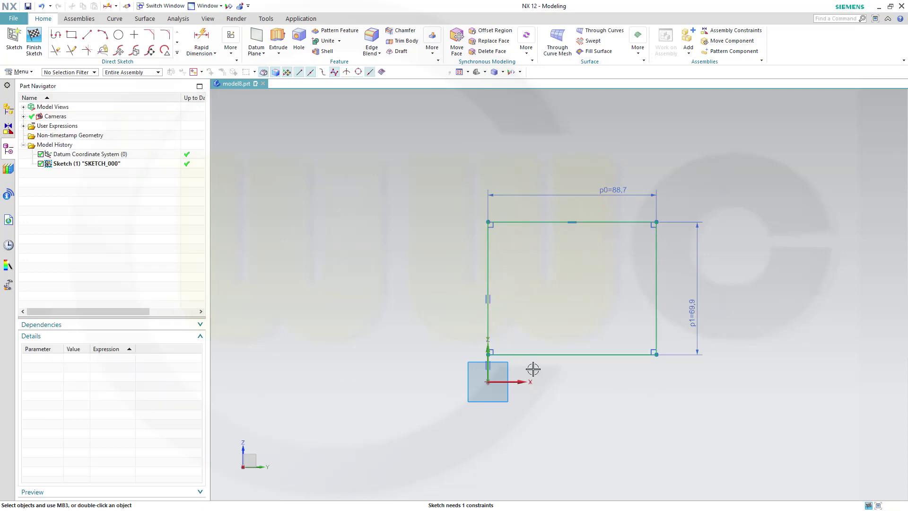
Make the rectangle's bottom edge collinear with the sketch's X axis
click(574, 357)
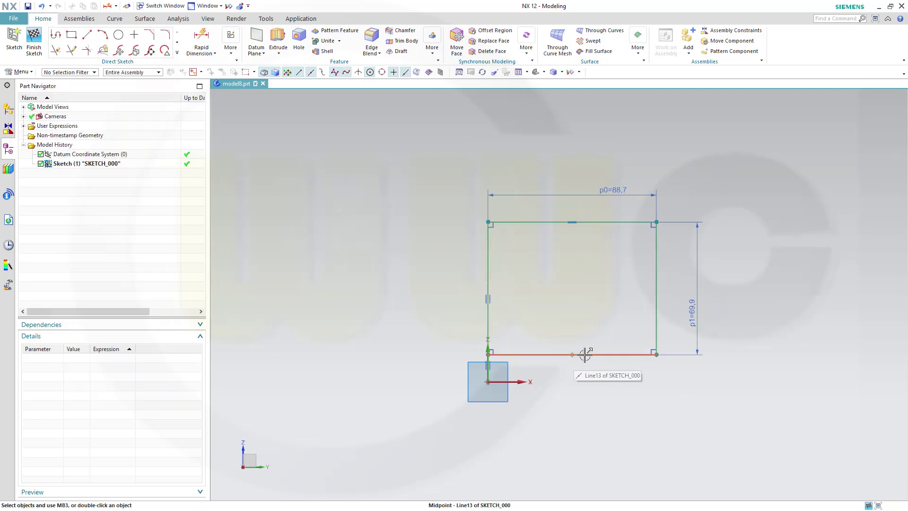
click(519, 381)
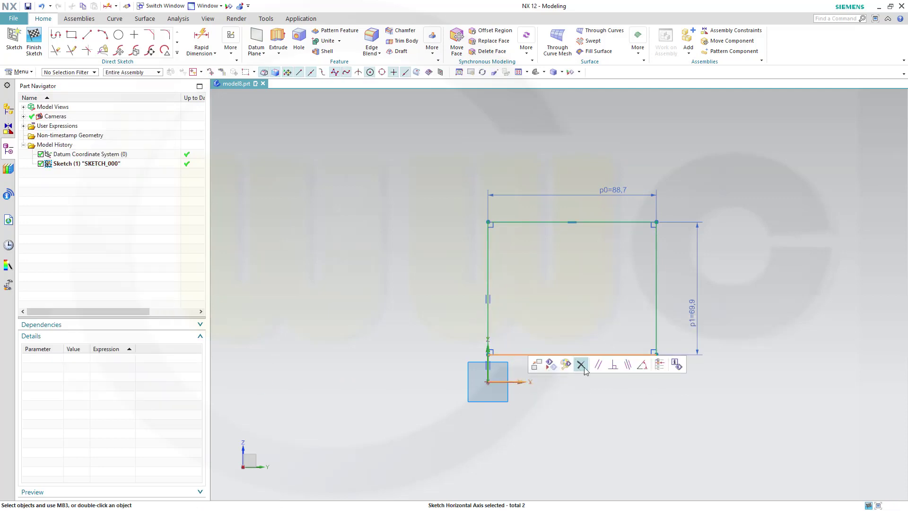
click(627, 364)
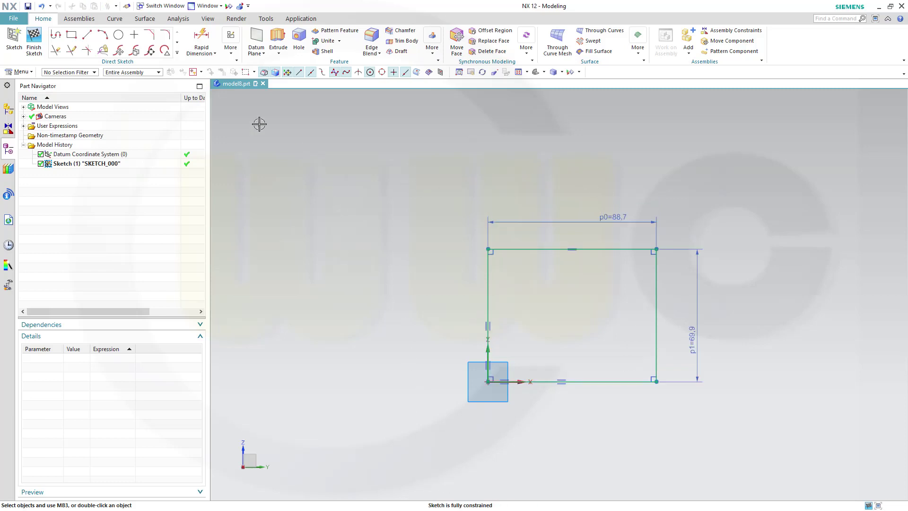
Open the Sketch Relations Browser listing the sketch's constraints
click(116, 6)
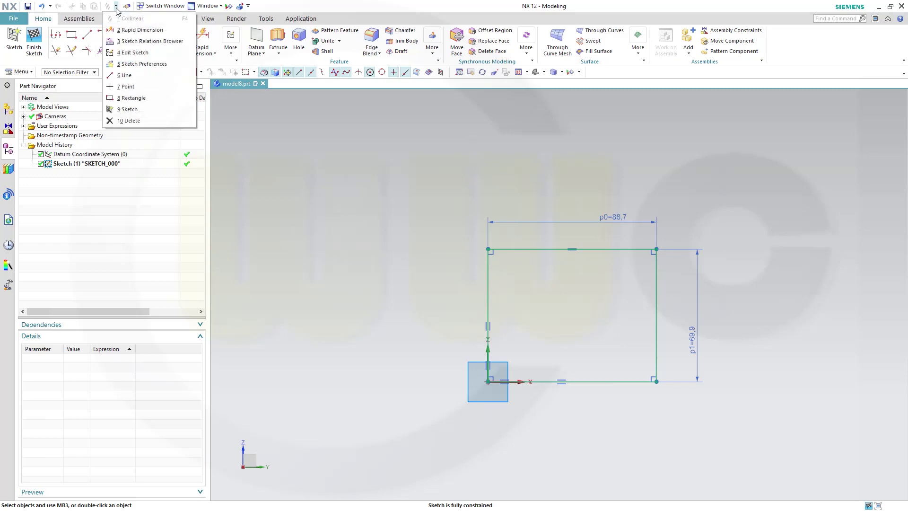
click(131, 43)
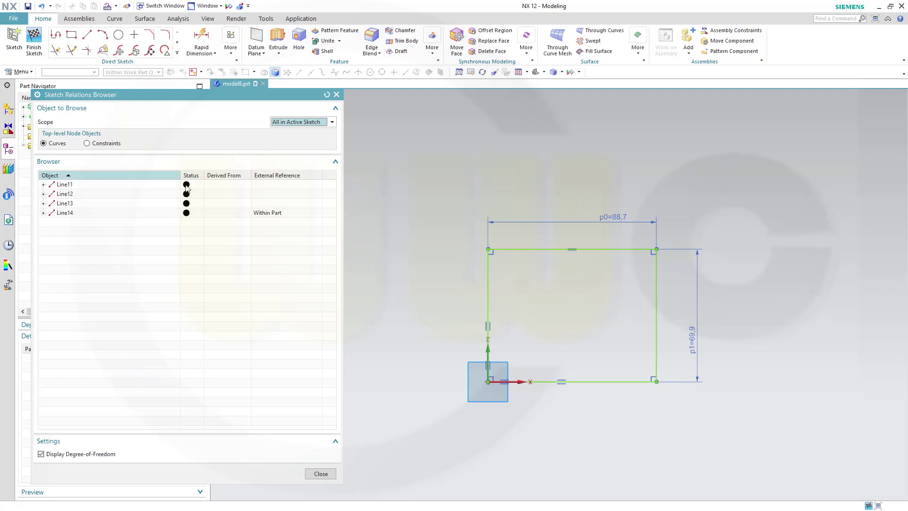
click(88, 144)
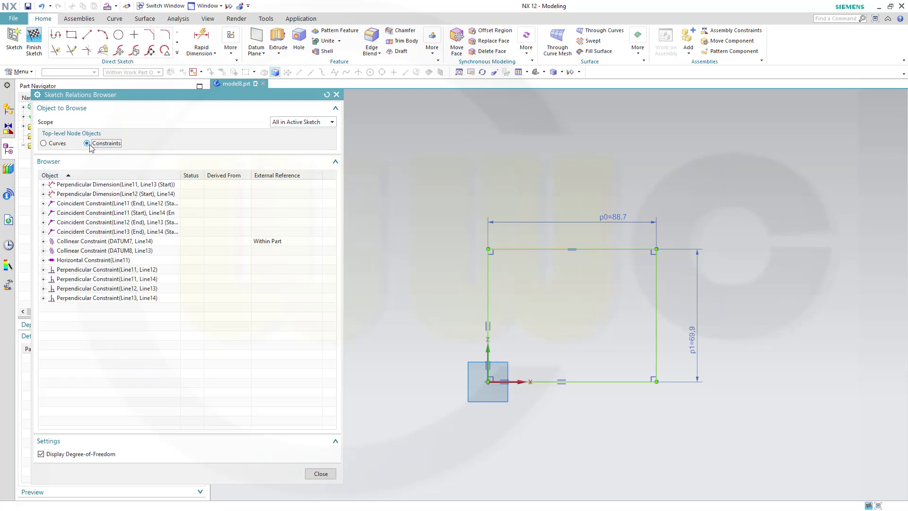
Expand both dimensions, the three coincident constraints and the DATUM7 collinear constraint to show their lines
click(44, 185)
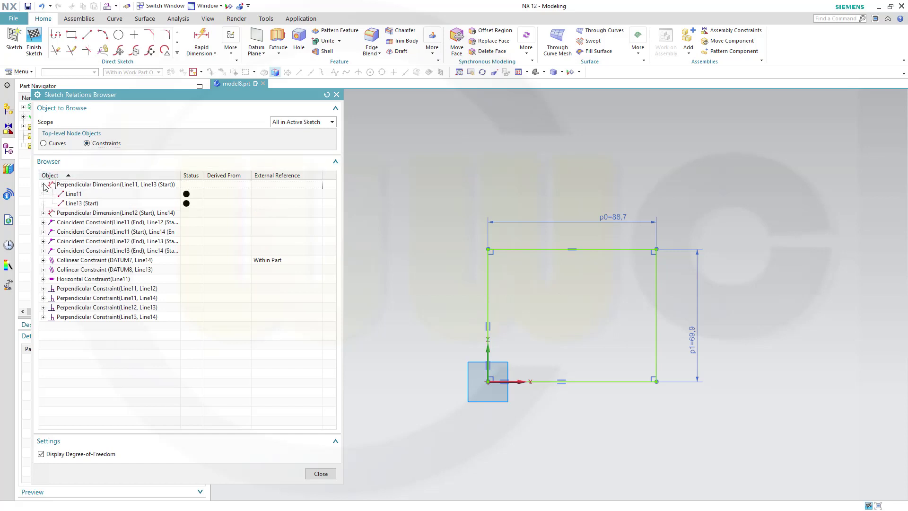
click(44, 213)
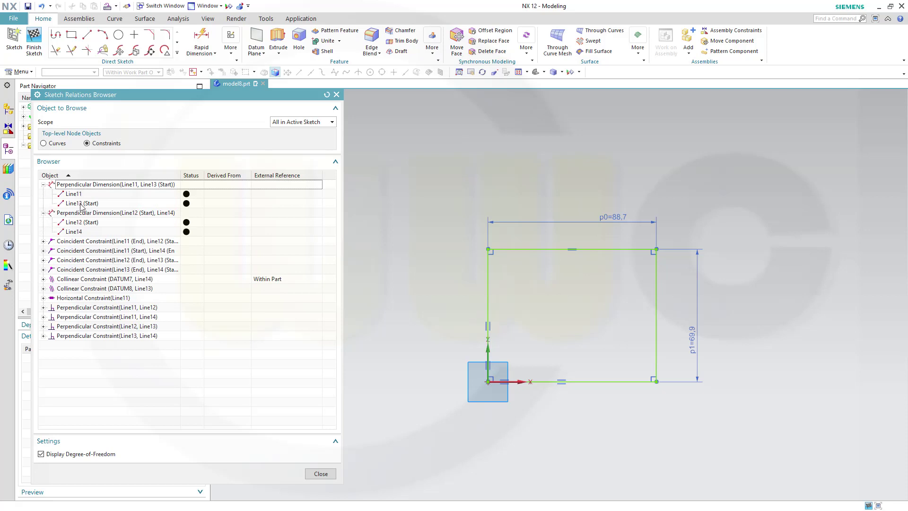
click(45, 242)
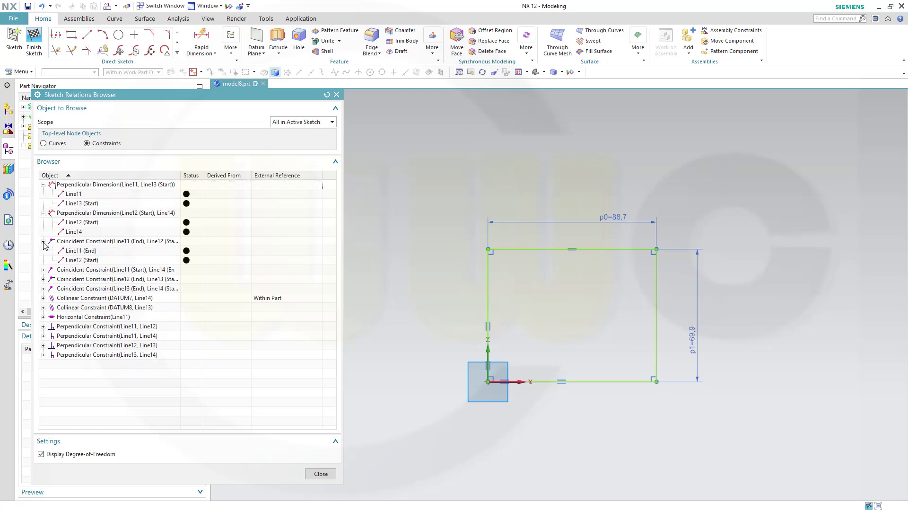
click(43, 270)
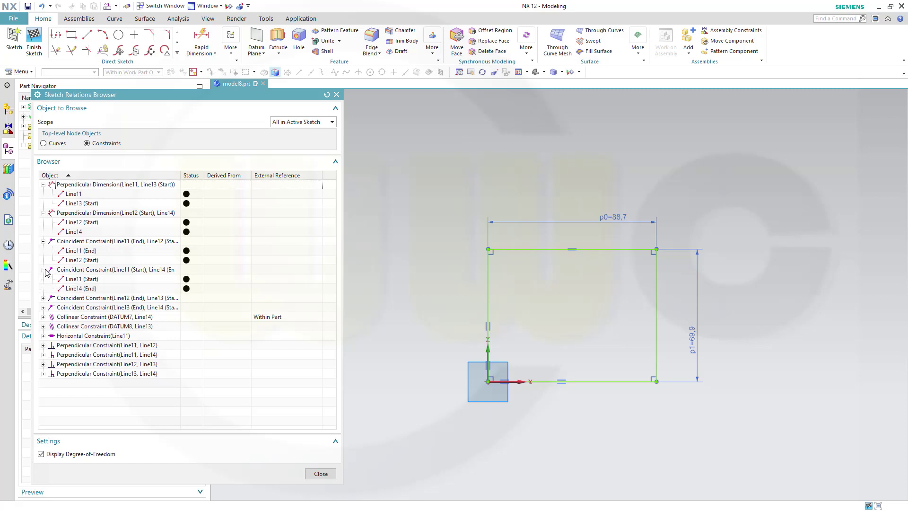
click(44, 298)
click(43, 335)
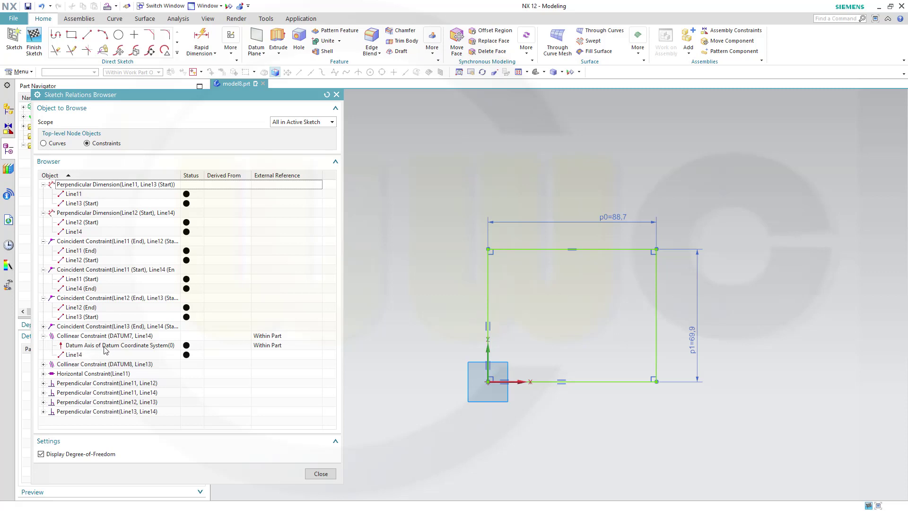
Highlight Line14, the left edge collinear with the datum axis, and group the browser by curves
right_click(147, 347)
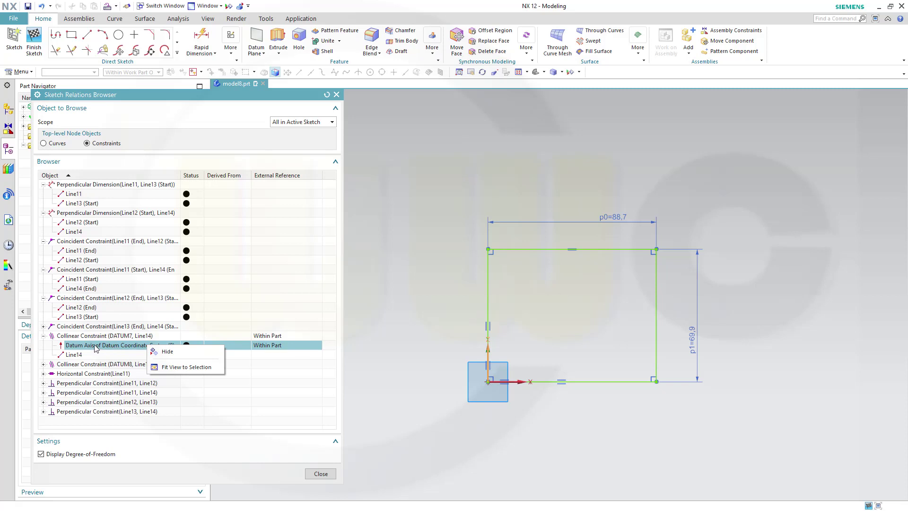
click(100, 355)
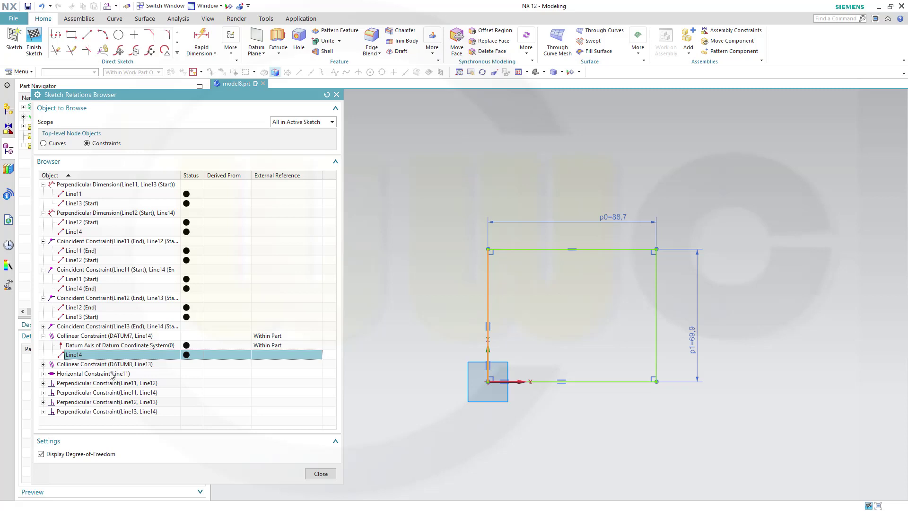
click(50, 144)
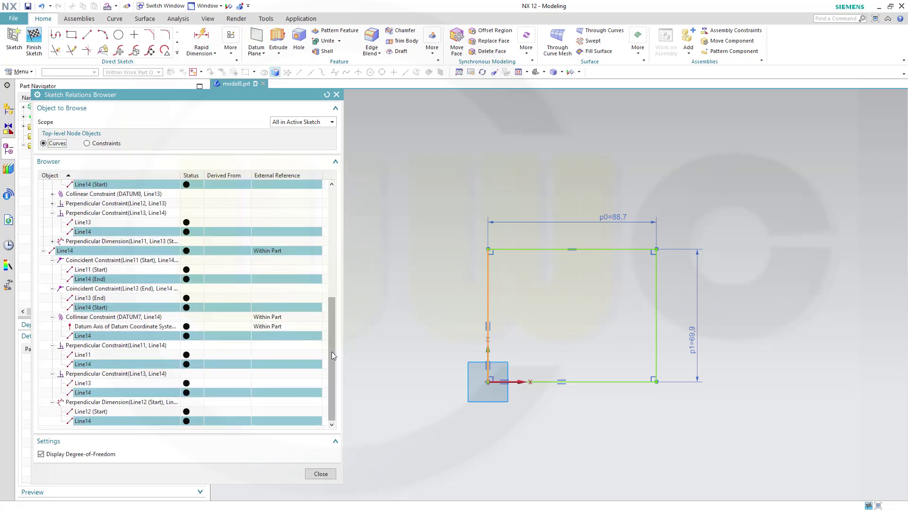
Review Line14's coincident, collinear and perpendicular relations, then close the Sketch Relations Browser
drag(333, 360, 325, 407)
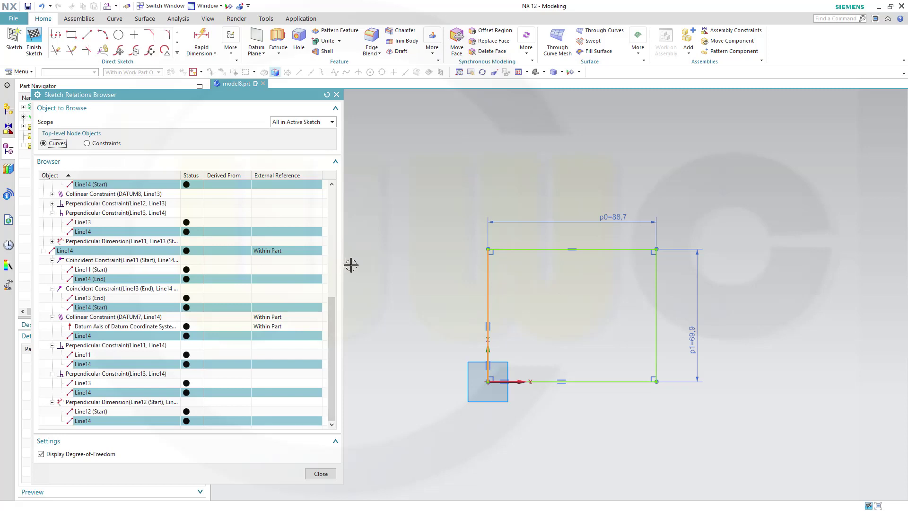
click(321, 474)
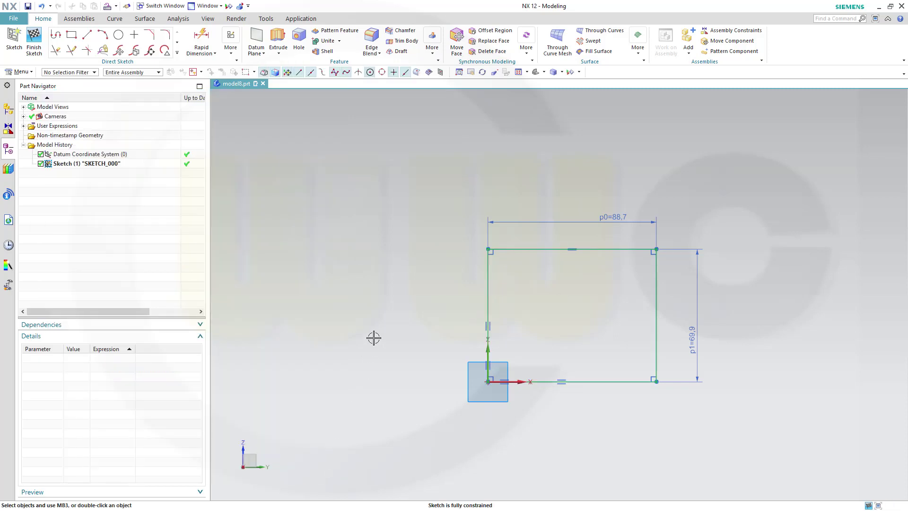